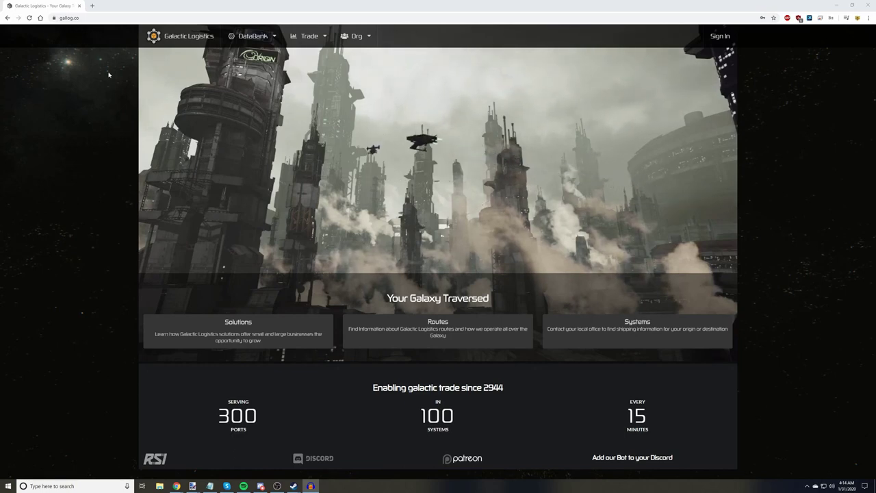
# - Open the Trading page of the Galactic Logistics site to list trade routes
pyautogui.click(302, 36)
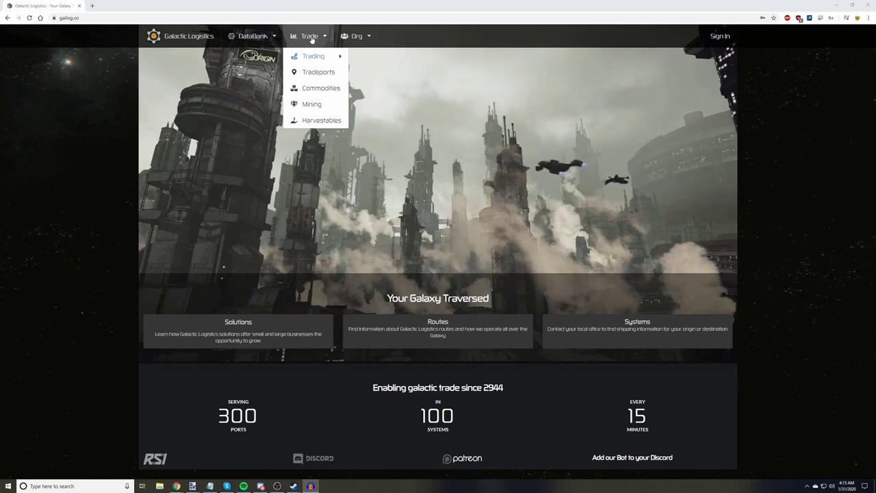
pyautogui.click(312, 57)
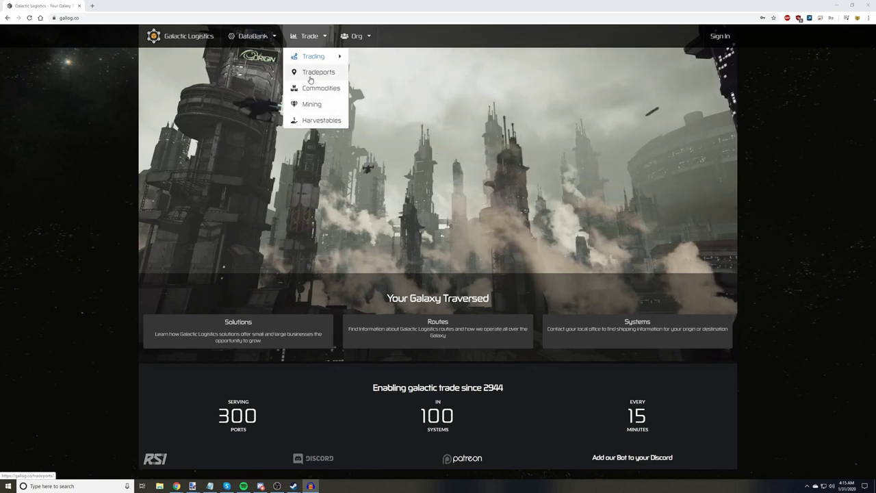
pyautogui.moveTo(313, 56)
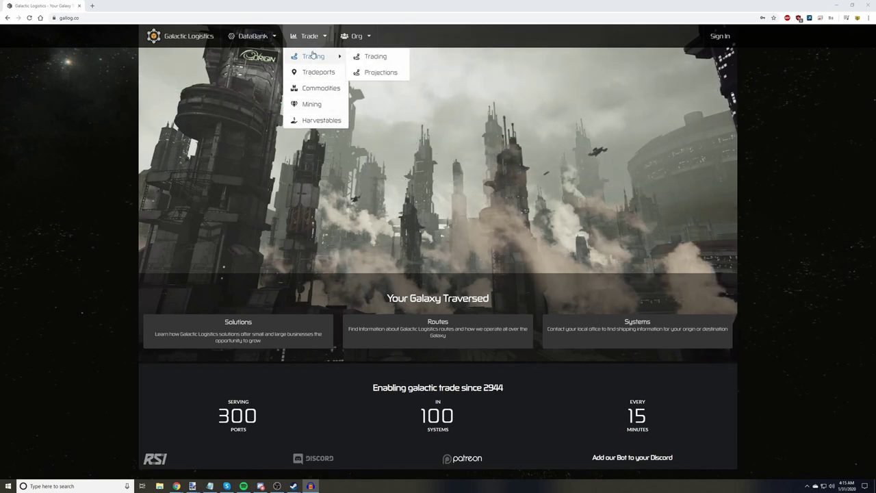
pyautogui.click(385, 57)
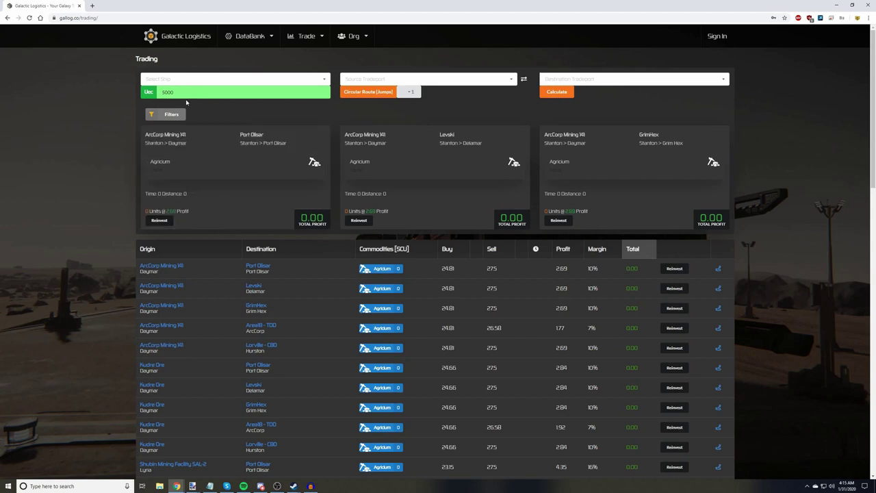
# - Set the available UEC budget for the trade calculation to 45678
pyautogui.doubleClick(187, 92)
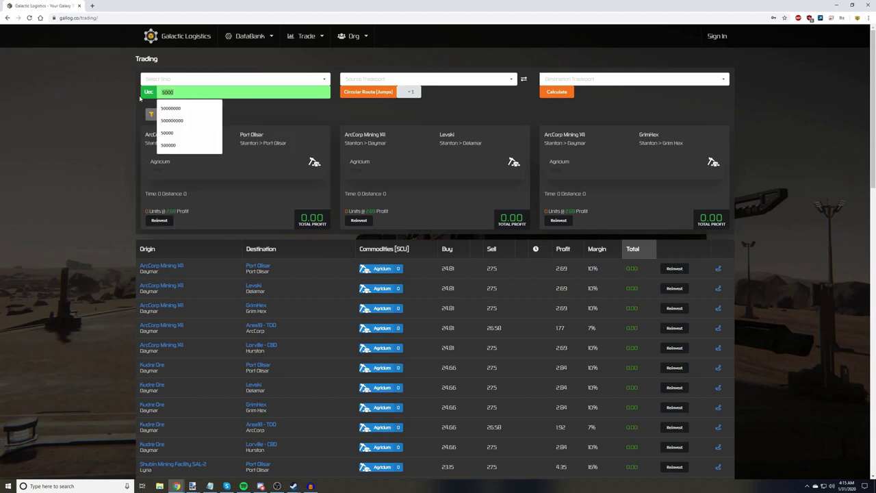
pyautogui.write('45')
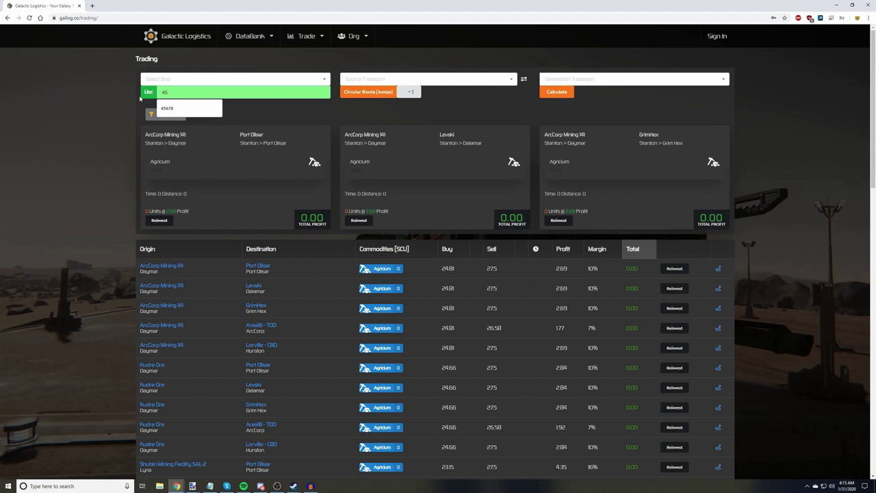
pyautogui.write('4678')
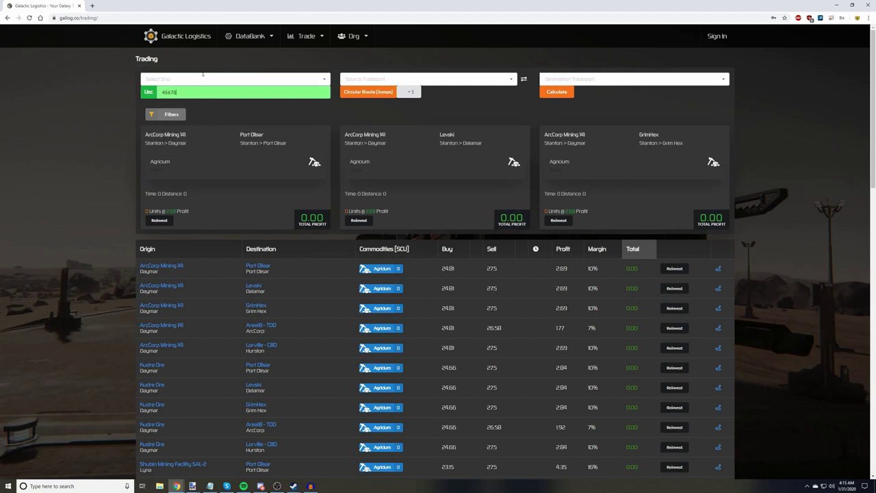
# - Choose the Freelancer Max as the ship used for the trade routes
pyautogui.click(203, 79)
pyautogui.scroll(-5, 205, 151)
pyautogui.scroll(-5, 205, 151)
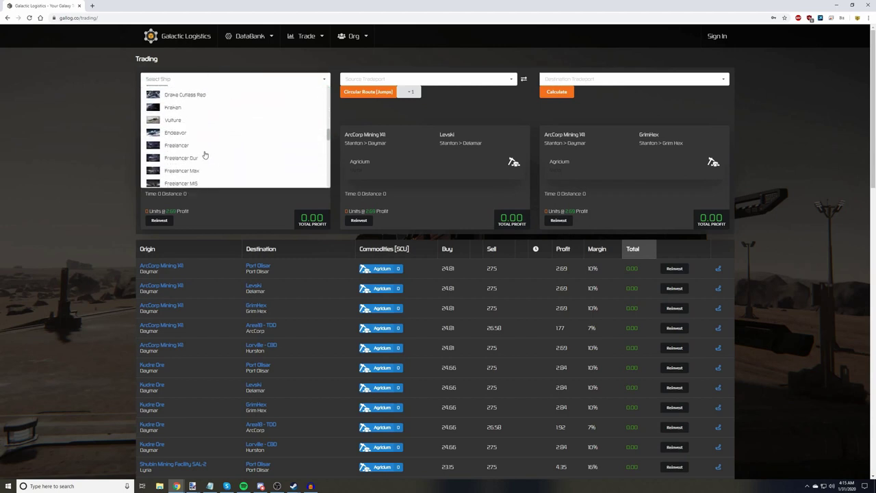
pyautogui.click(203, 103)
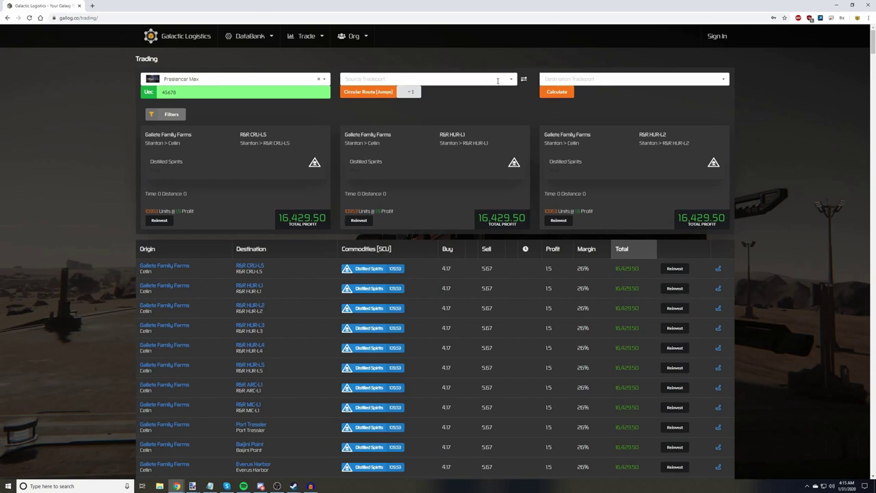
# - Try Delamar > Levski as the source tradeport and clear that choice again
pyautogui.click(497, 81)
pyautogui.scroll(-3, 474, 126)
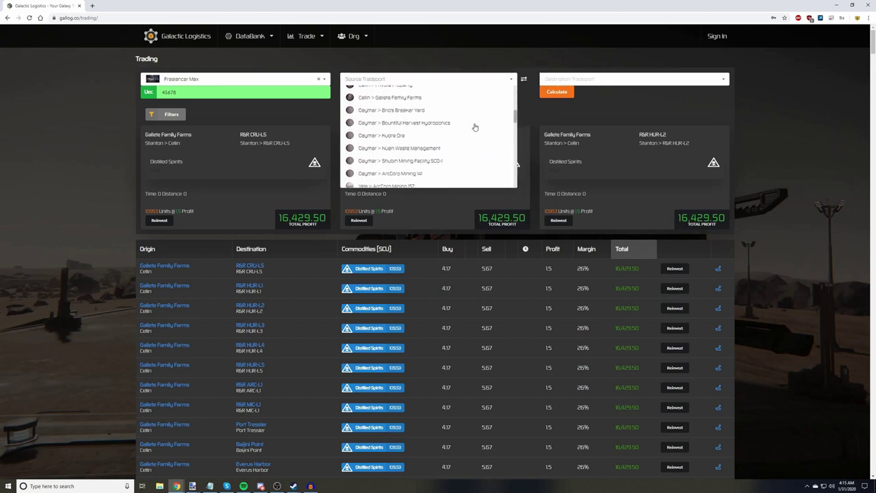
pyautogui.scroll(-5, 475, 125)
pyautogui.click(514, 80)
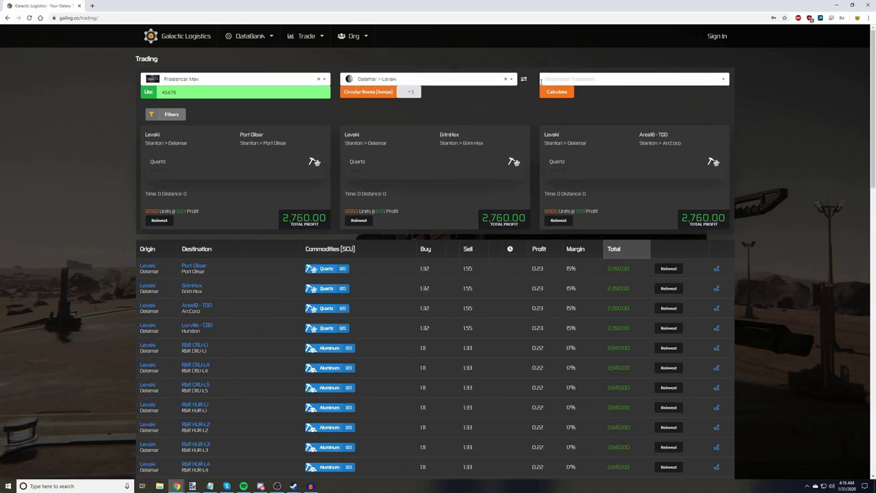
pyautogui.click(505, 79)
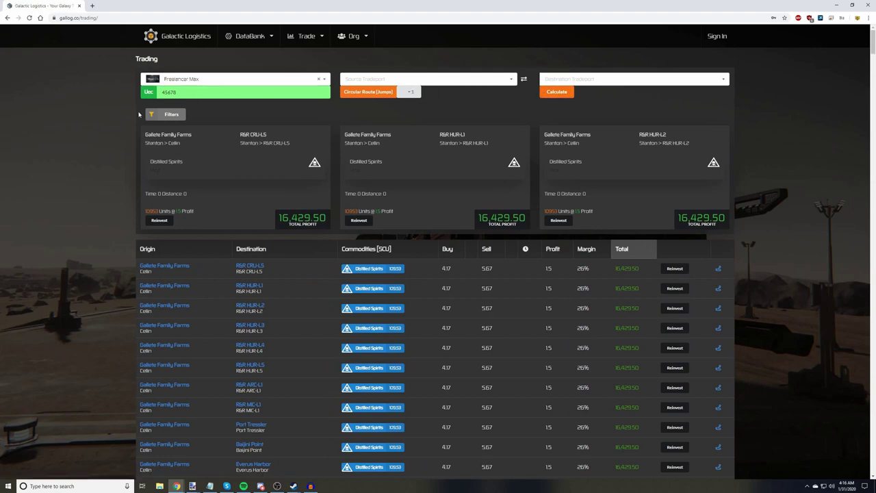
# - Look through the route table, examining the origin and destination of the most profitable routes
pyautogui.scroll(-3, 94, 190)
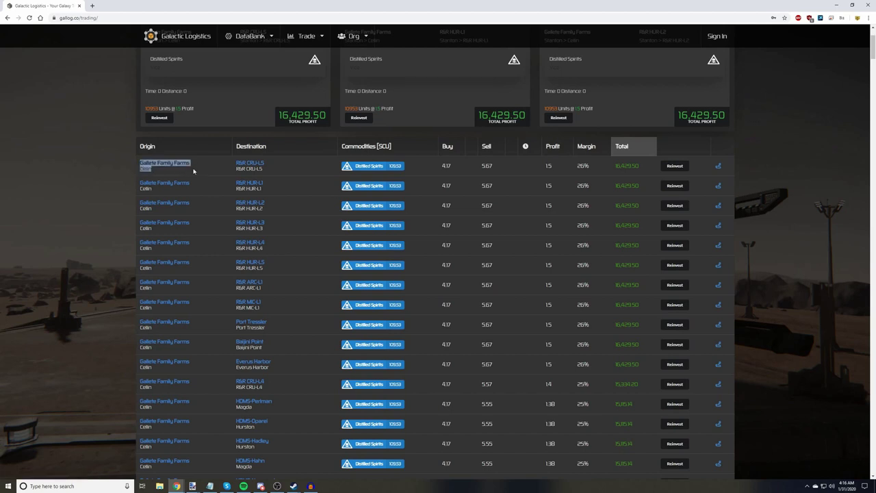
pyautogui.moveTo(226, 165); pyautogui.dragTo(269, 169)
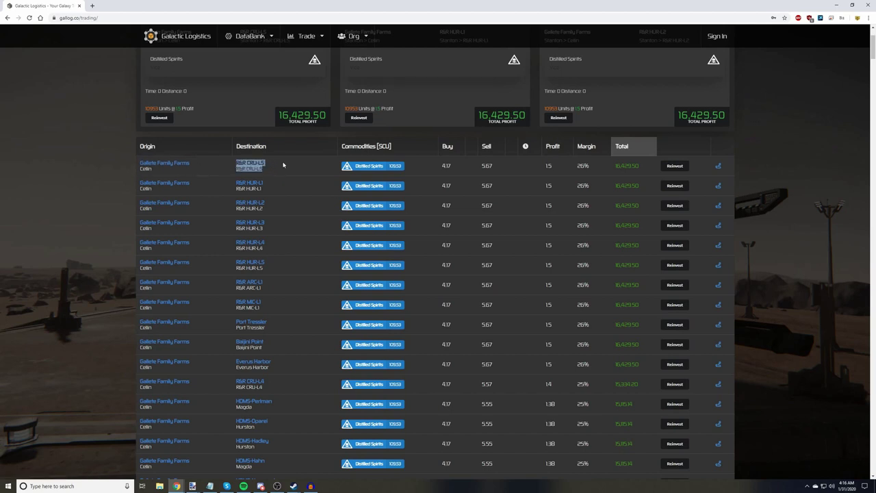
pyautogui.click(289, 166)
pyautogui.scroll(-3, 262, 172)
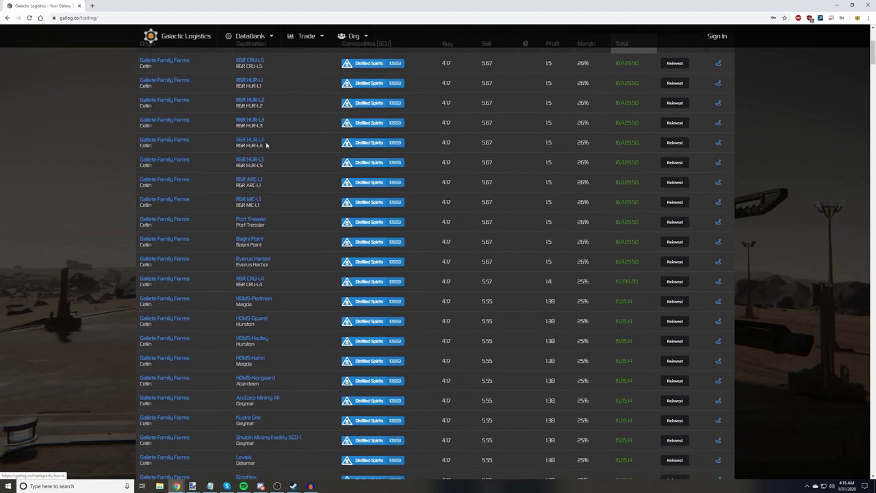
pyautogui.scroll(3, 273, 261)
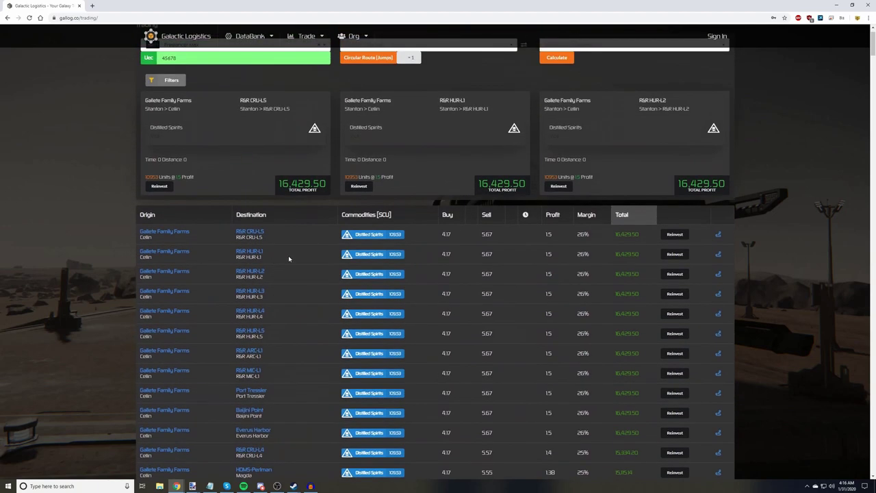
pyautogui.scroll(1, 289, 264)
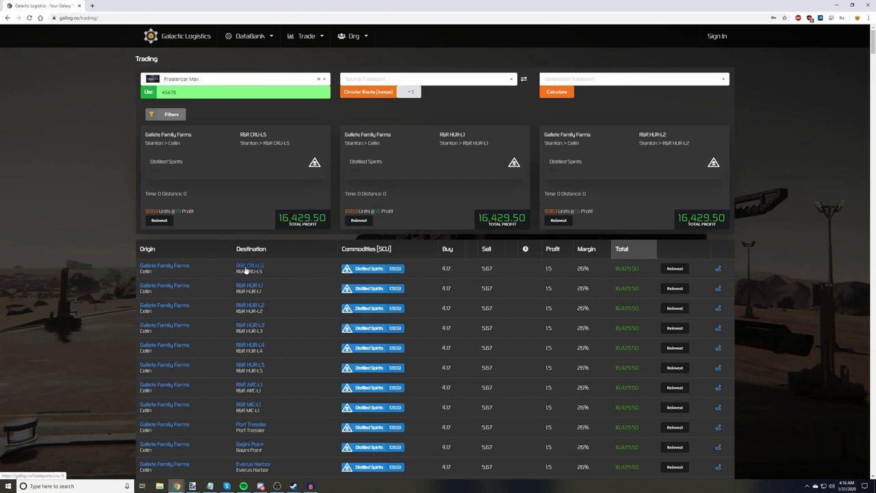
# - Open the tradeport page of the first route's destination, R&R CRU-L5, in a separate browser tab
pyautogui.rightClick(247, 271)
pyautogui.click(272, 272)
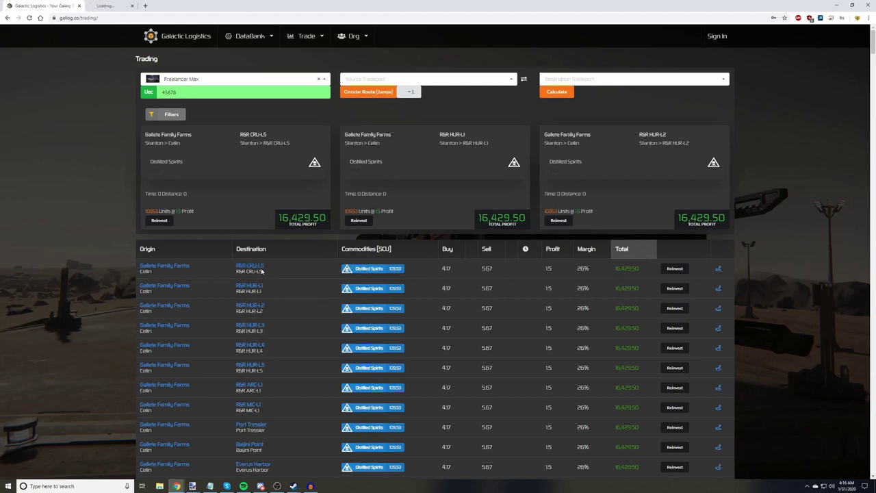
pyautogui.click(123, 5)
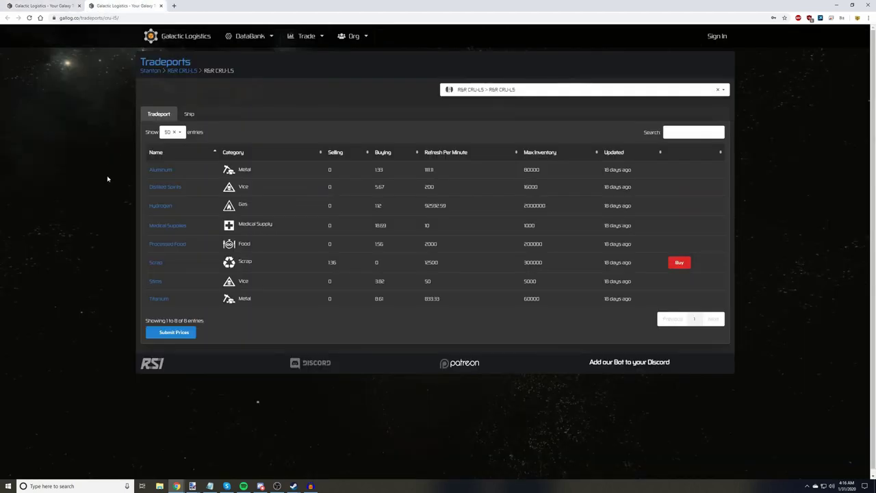
# - Check the maximum inventory of Distilled Spirits at R&R CRU-L5 and close the tradeport's tab
pyautogui.click(306, 38)
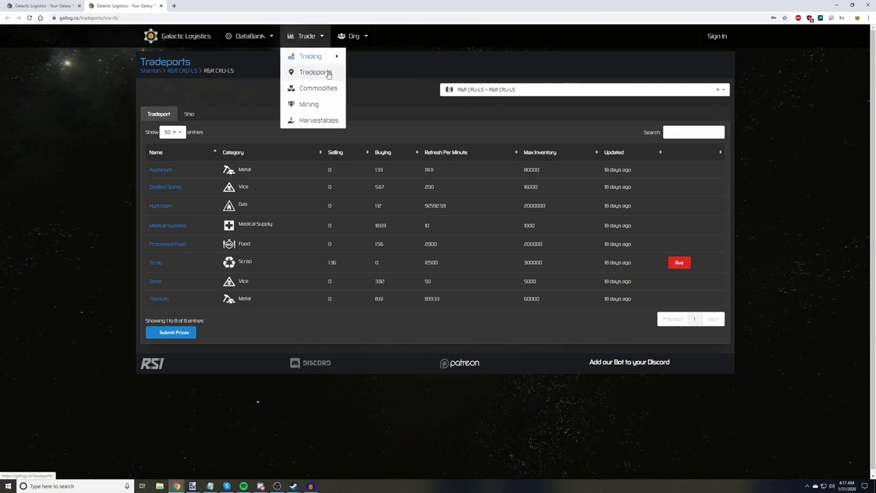
pyautogui.click(252, 63)
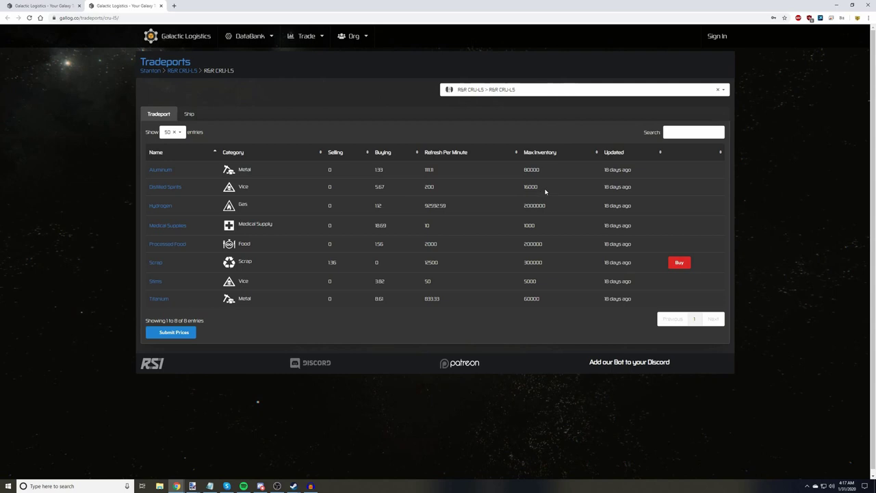
pyautogui.moveTo(546, 190); pyautogui.dragTo(522, 190)
pyautogui.click(529, 194)
pyautogui.click(161, 5)
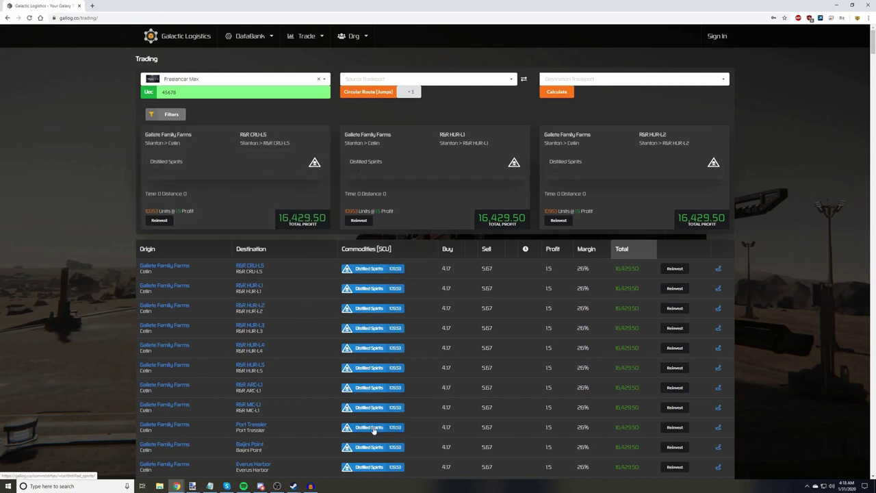
# - Show the route filters and look through the options for excluding commodities, commodity types and tradeports
pyautogui.click(169, 115)
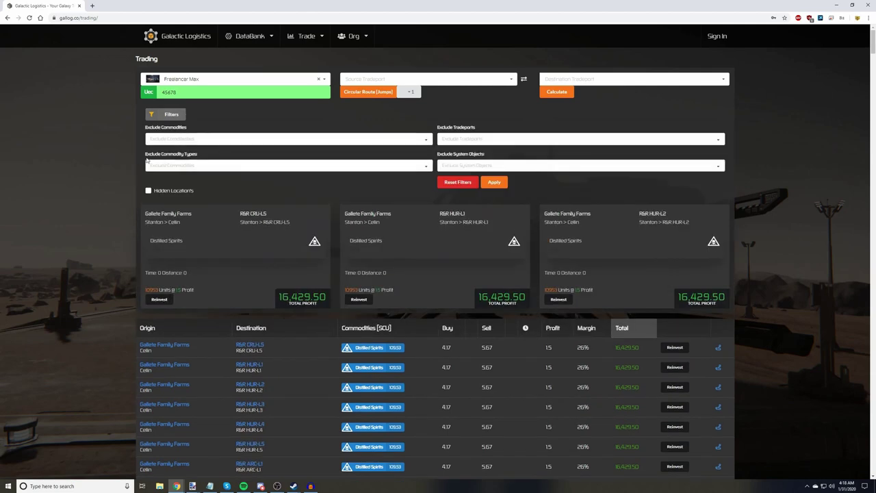
pyautogui.click(211, 138)
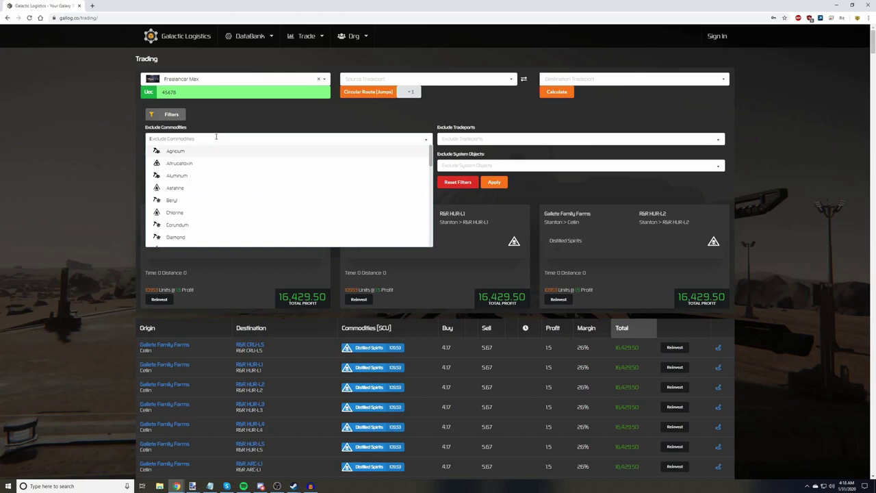
pyautogui.click(424, 139)
pyautogui.click(407, 162)
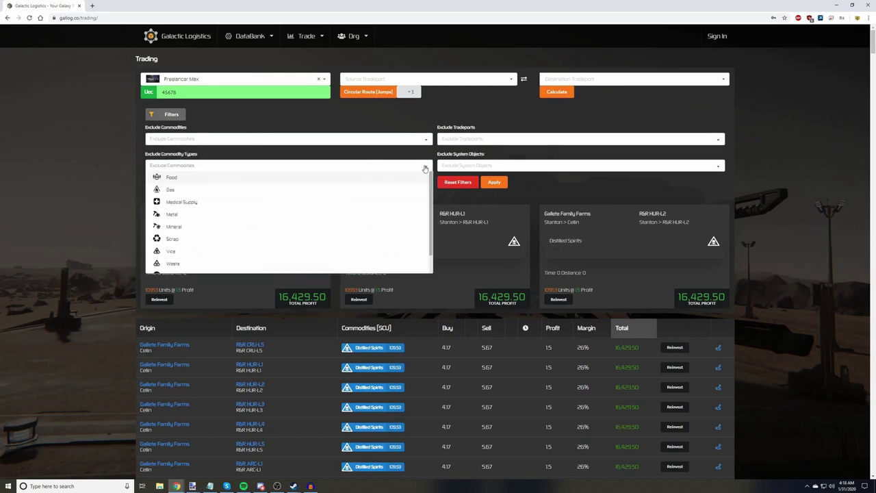
pyautogui.click(426, 166)
pyautogui.click(718, 142)
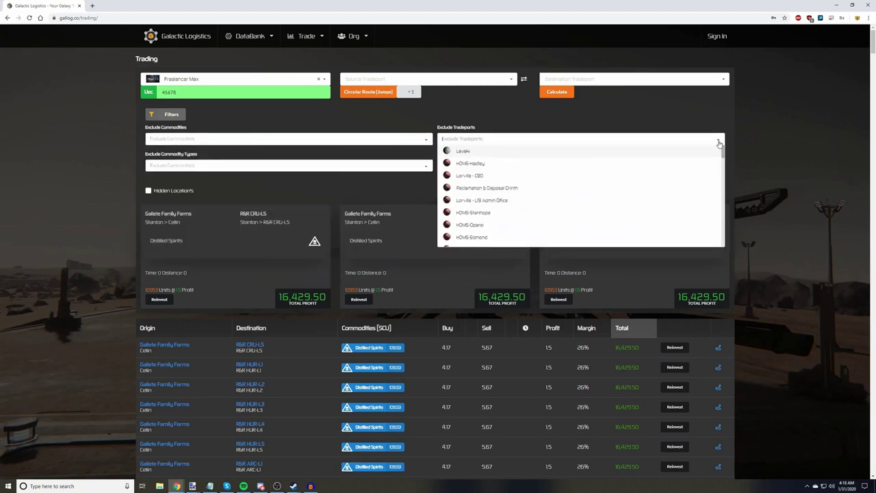
pyautogui.click(719, 142)
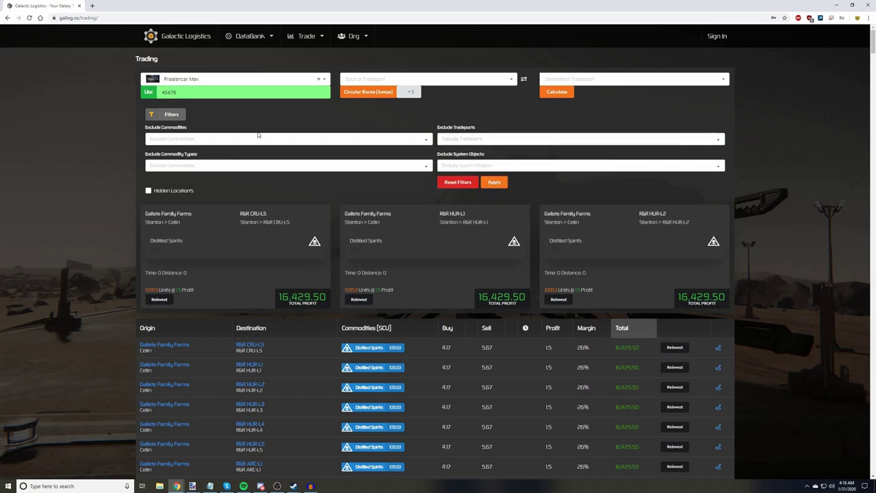
# - Exclude the Vice commodity type from the trade routes and apply the filter
pyautogui.click(411, 166)
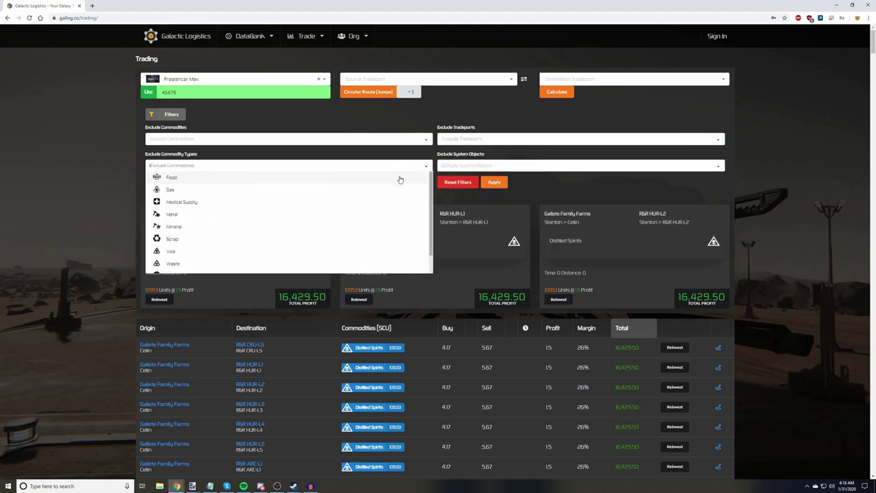
pyautogui.click(180, 256)
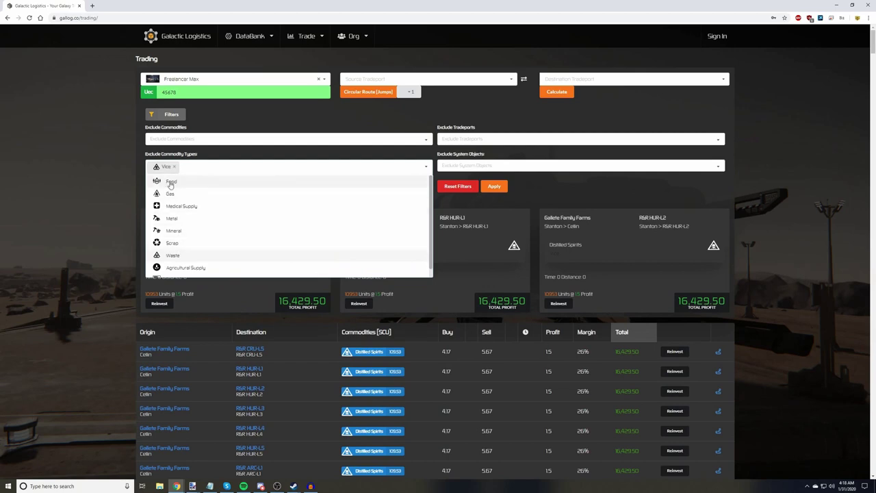
pyautogui.click(378, 169)
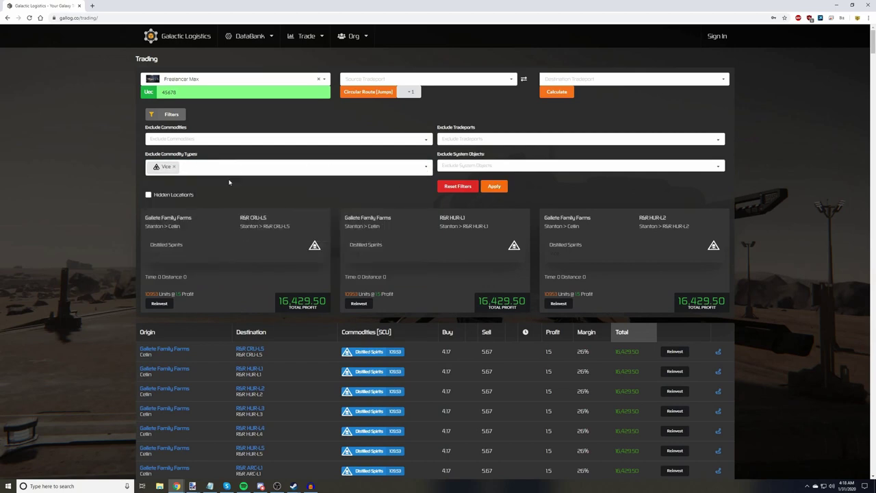
pyautogui.click(496, 189)
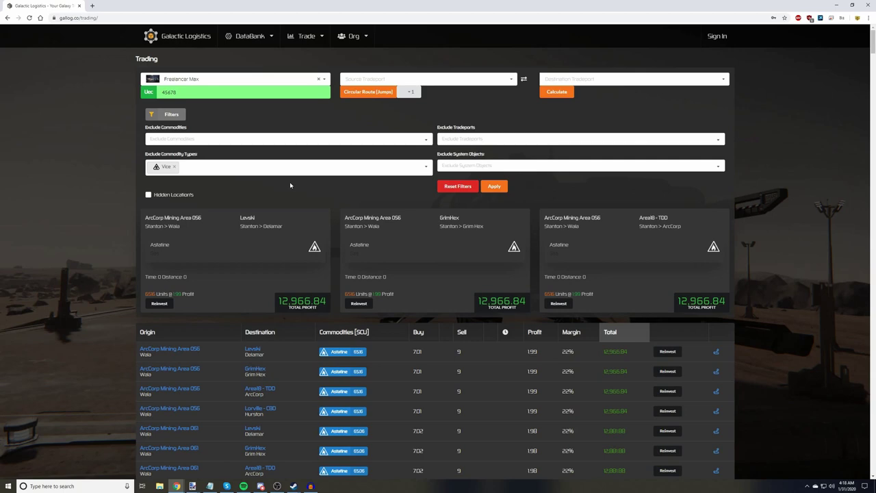
# - Look through the filtered route table, comparing commodities, destinations and total profits
pyautogui.scroll(-3, 290, 185)
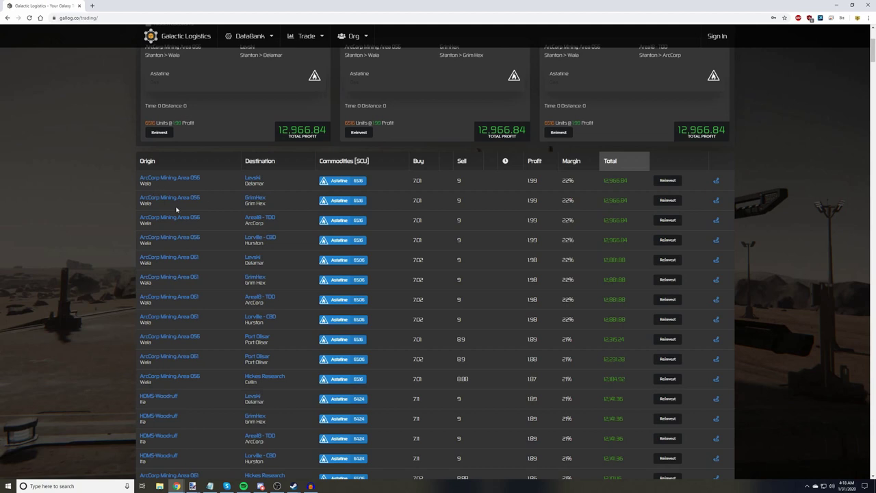
pyautogui.scroll(-1, 176, 209)
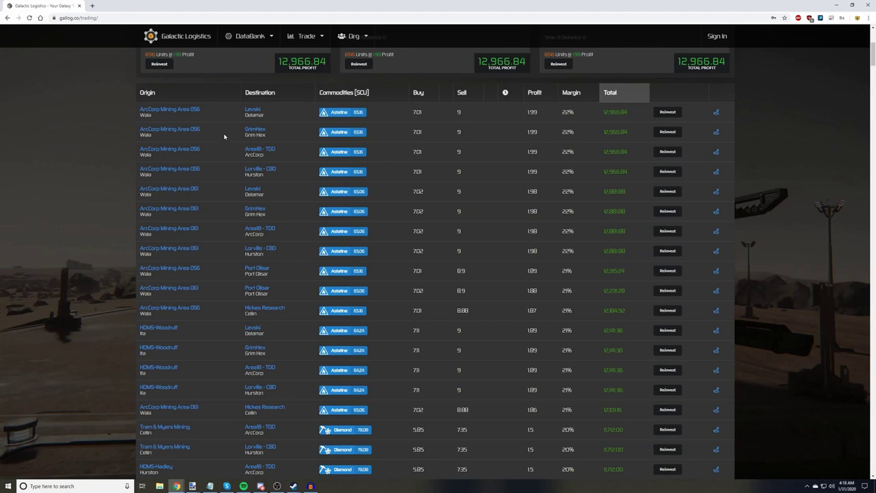
pyautogui.scroll(-3, 223, 137)
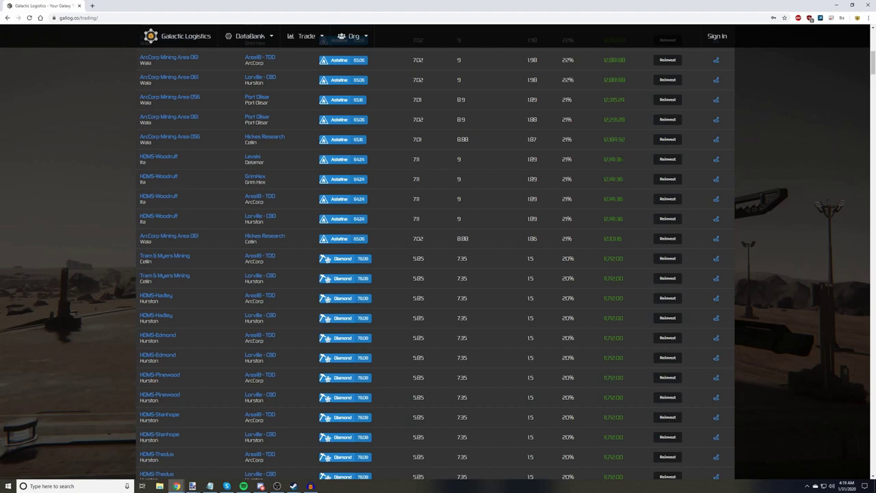
pyautogui.scroll(3, 613, 120)
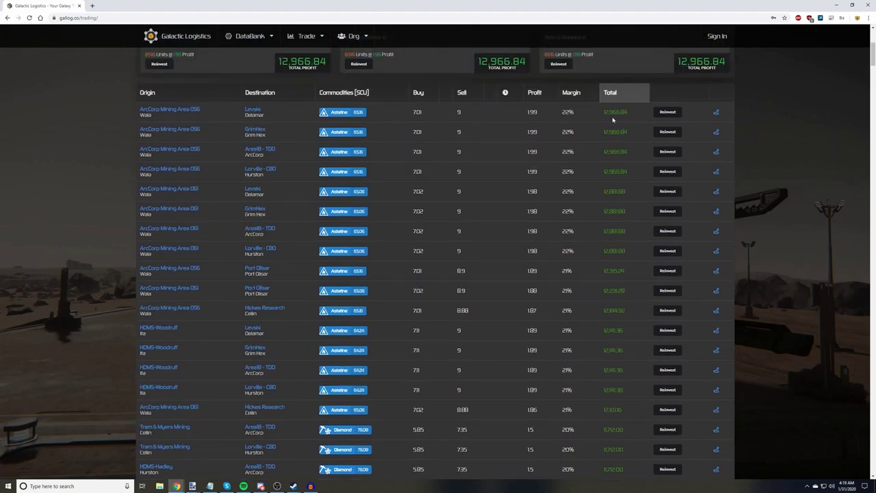
# - Replace the selected ship with the Caterpillar and set the trading budget to 135000 UEC
pyautogui.scroll(-2, 613, 120)
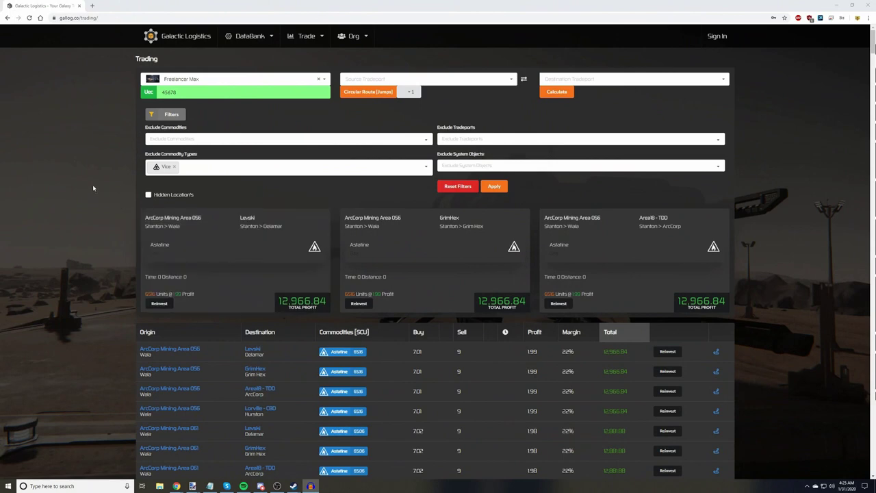
pyautogui.click(321, 81)
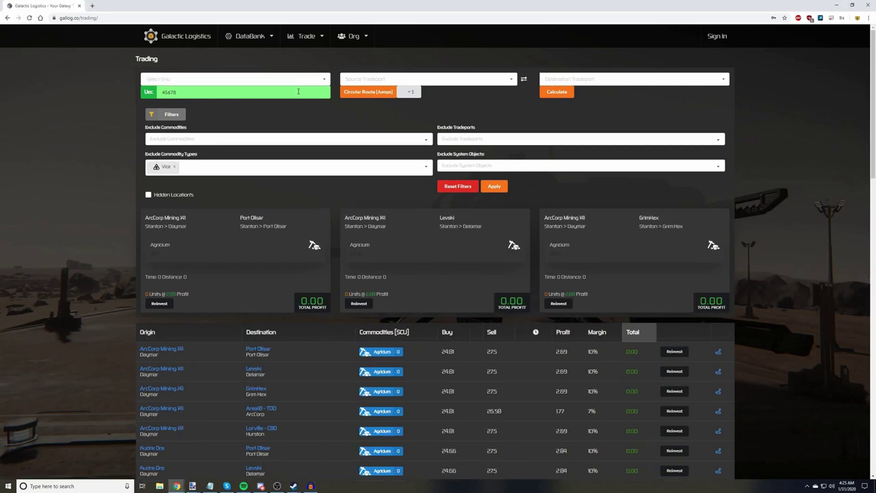
pyautogui.click(323, 80)
pyautogui.scroll(-3, 205, 158)
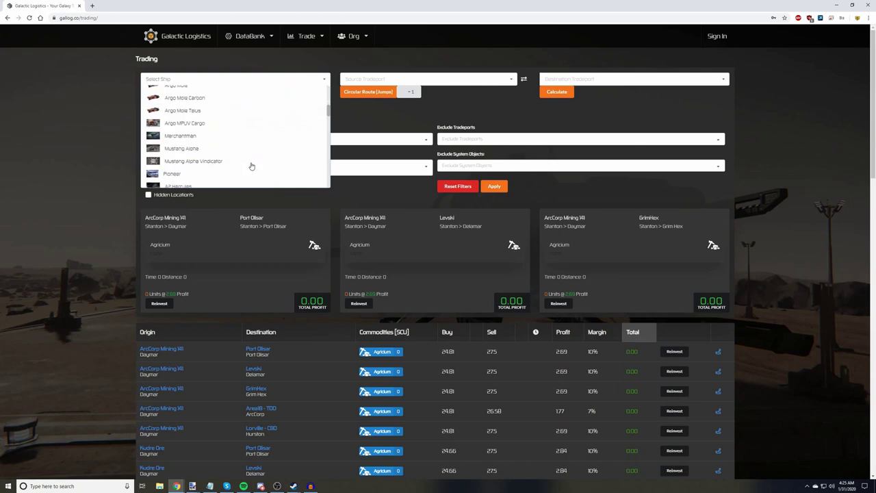
pyautogui.scroll(-5, 250, 167)
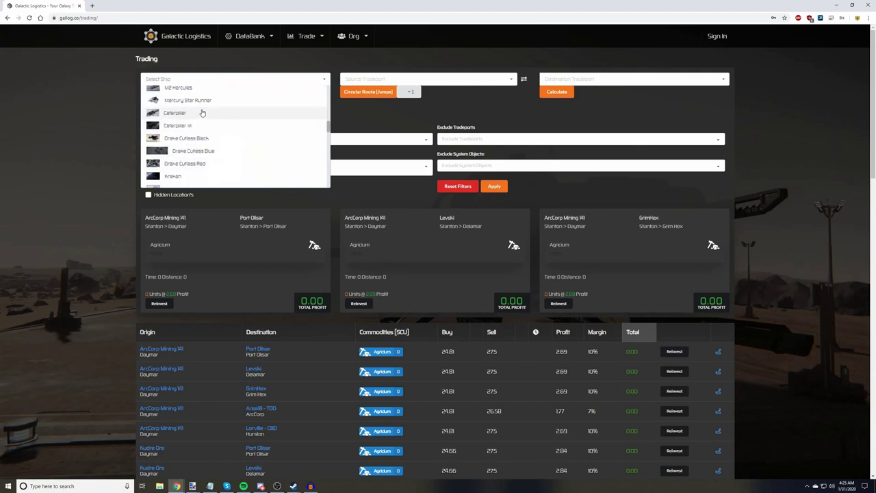
pyautogui.click(180, 114)
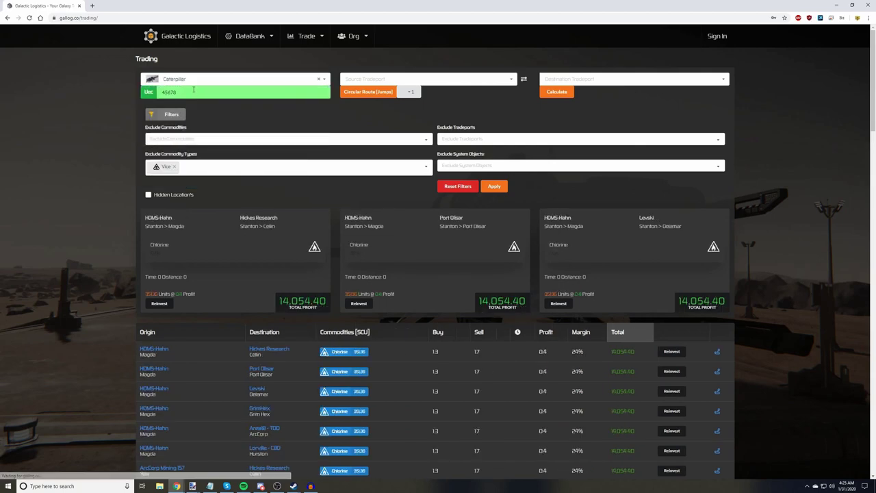
pyautogui.write('135000')
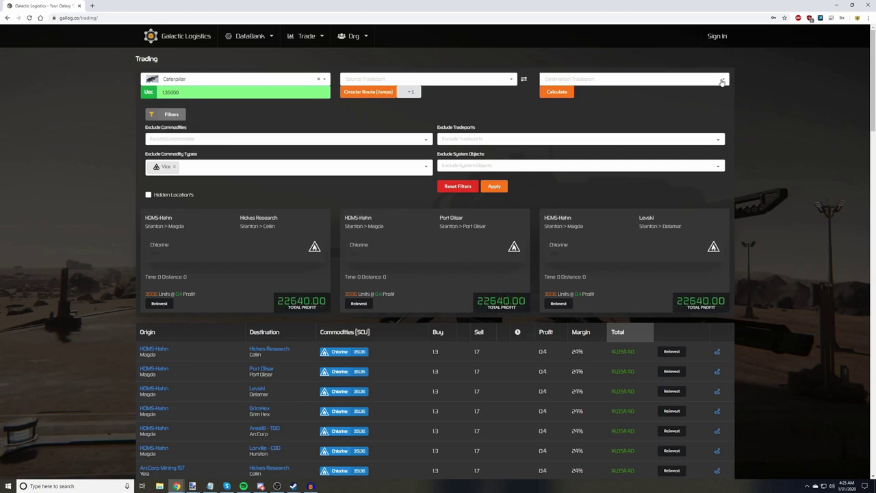
# - Set the destination tradeport to Port Olisar, calculate the routes and compare their origins, commodities and total profits
pyautogui.click(636, 79)
pyautogui.scroll(-2, 637, 135)
pyautogui.scroll(-6, 637, 134)
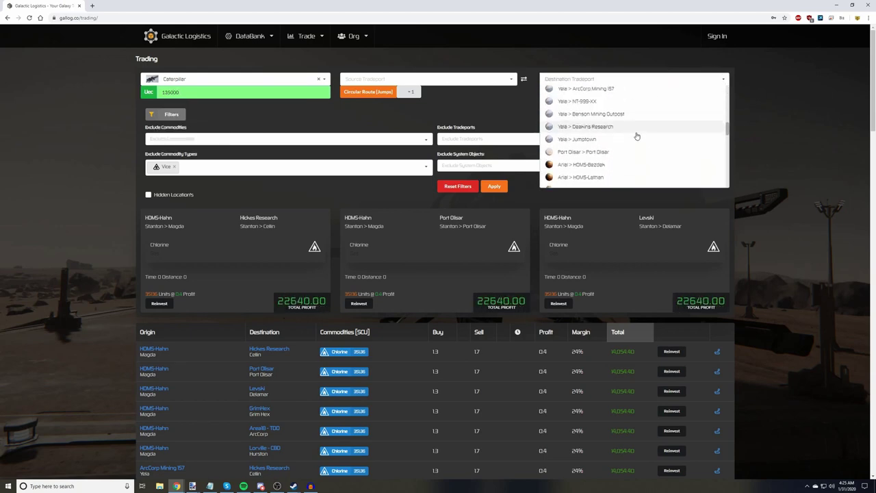
pyautogui.click(605, 110)
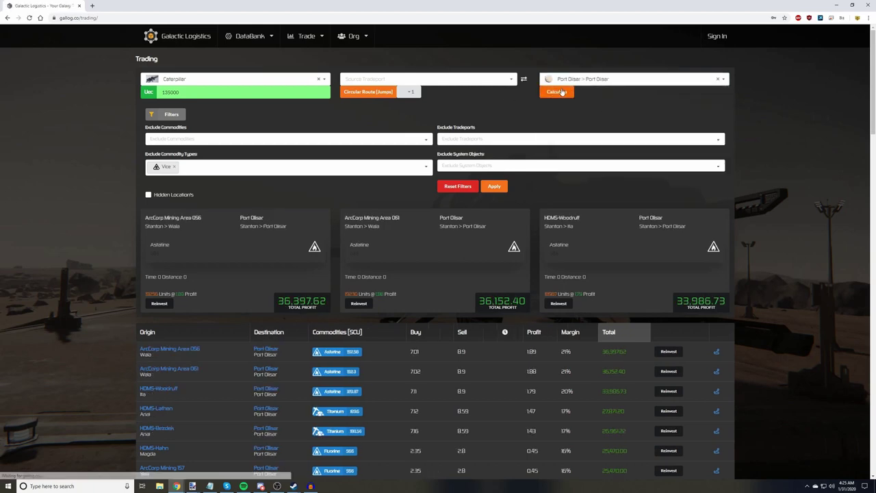
pyautogui.scroll(-2, 724, 158)
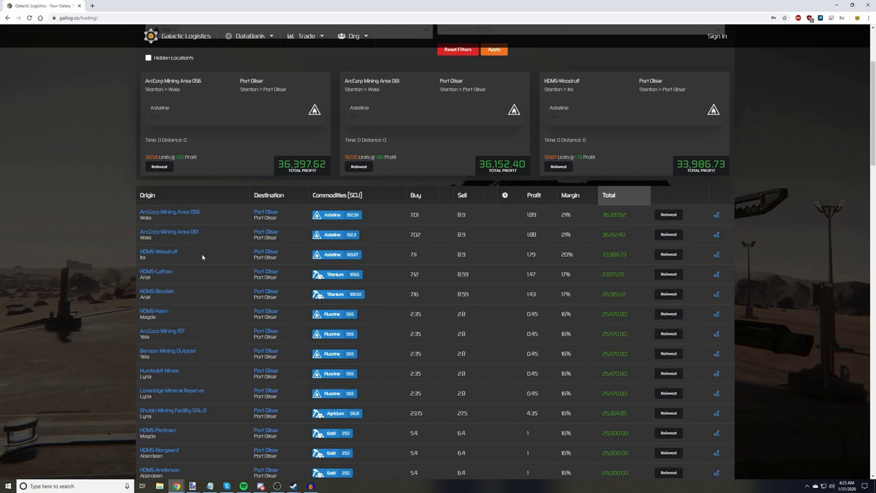
pyautogui.scroll(2, 202, 257)
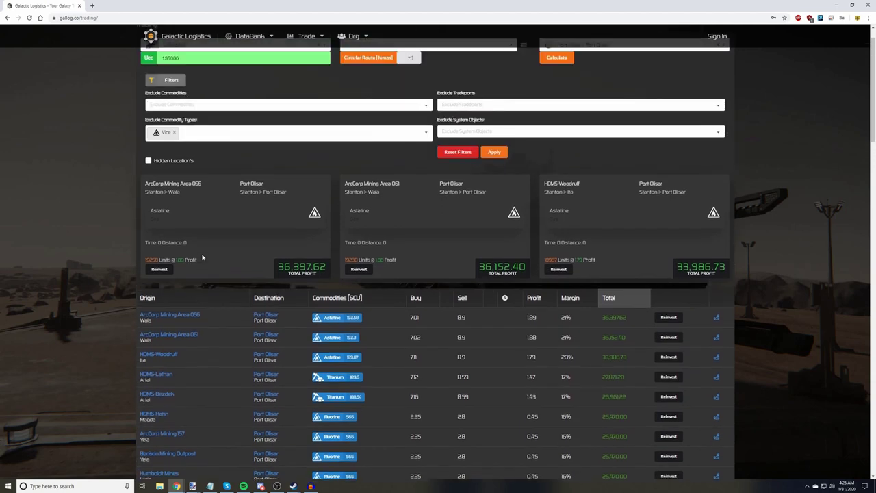
# - Check the metal prices in the commodities overview and compare the tradeports that sell and buy Titanium
pyautogui.moveTo(319, 36)
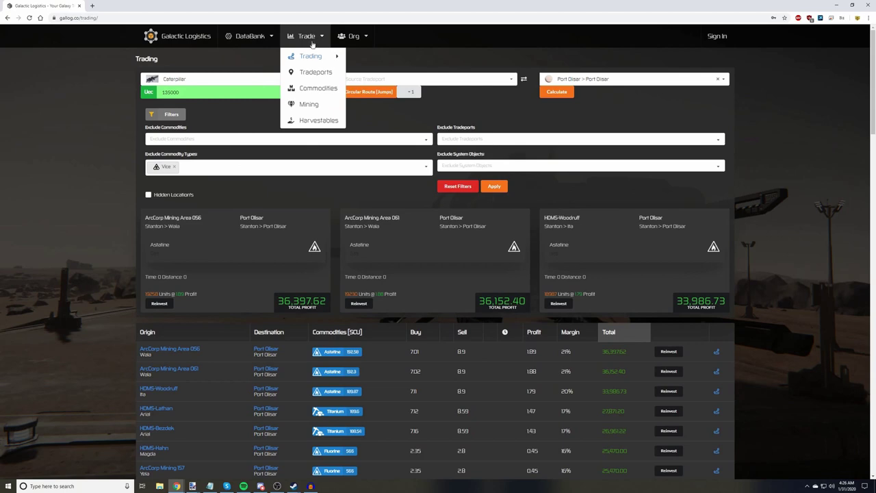
pyautogui.click(319, 90)
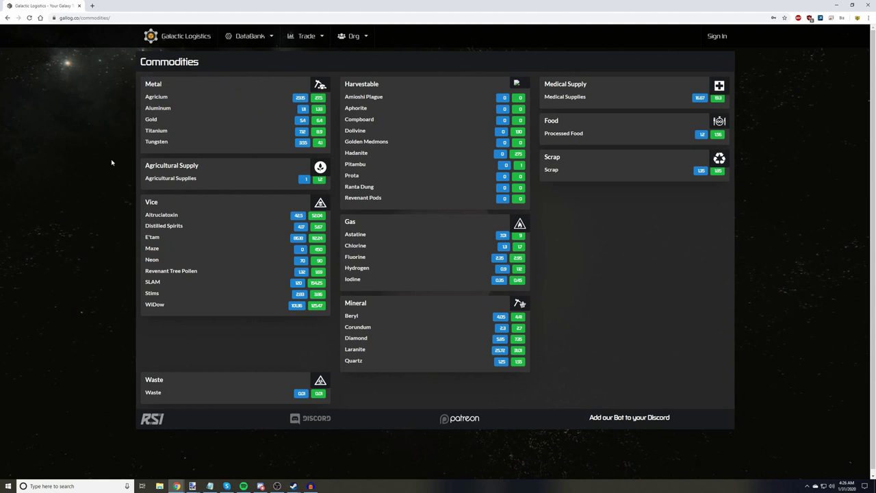
pyautogui.moveTo(145, 108)
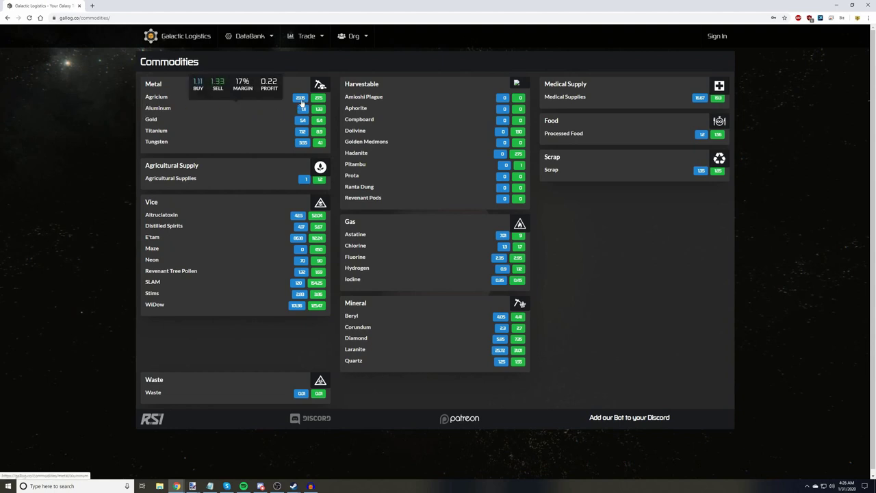
pyautogui.moveTo(319, 100)
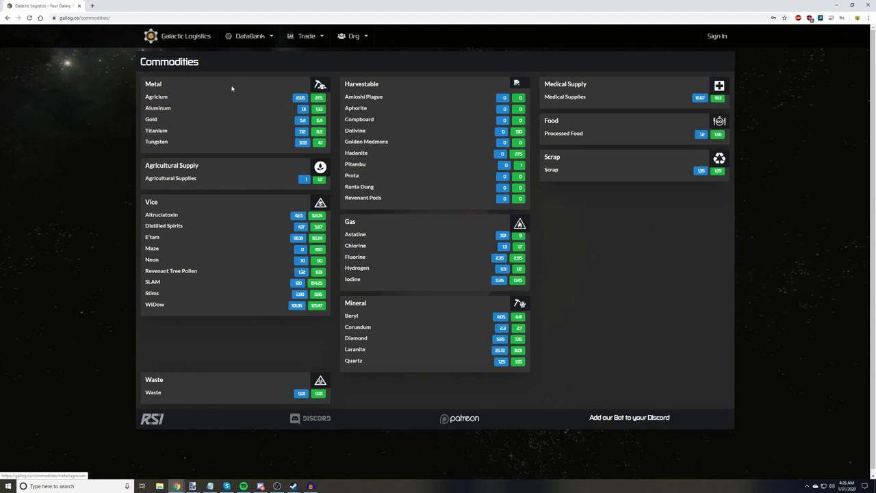
pyautogui.moveTo(164, 134)
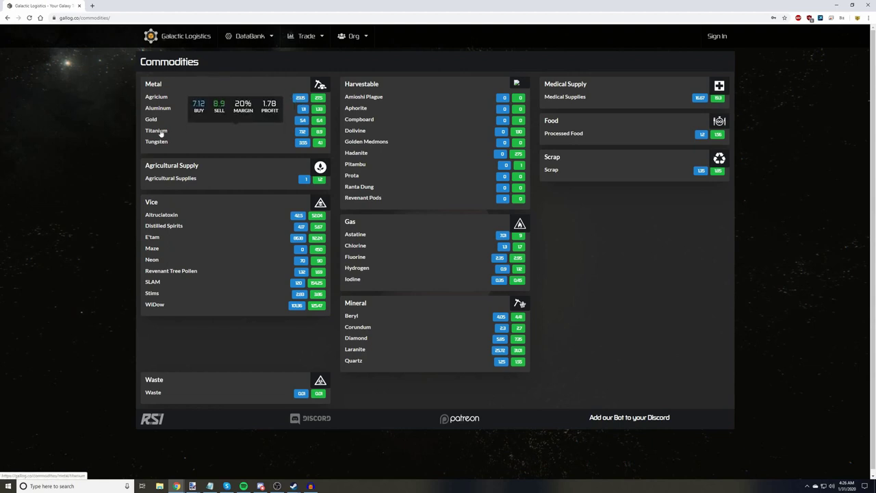
pyautogui.click(161, 133)
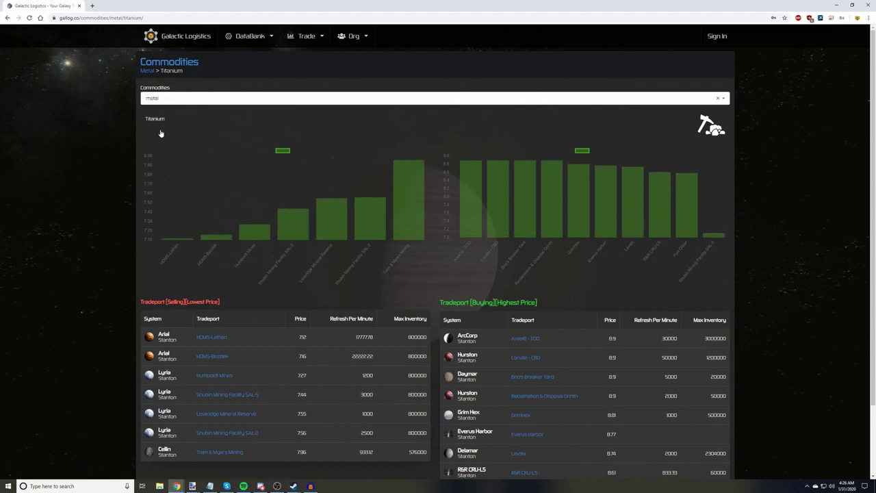
pyautogui.scroll(-1, 167, 161)
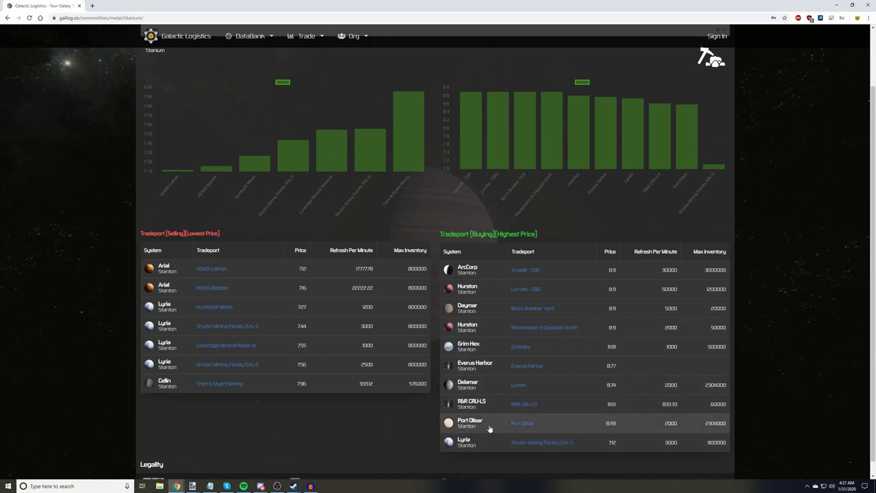
# - Open the Levski tradeport from Titanium's buyers and look through its commodity prices, refresh rates and maximum inventories
pyautogui.click(519, 387)
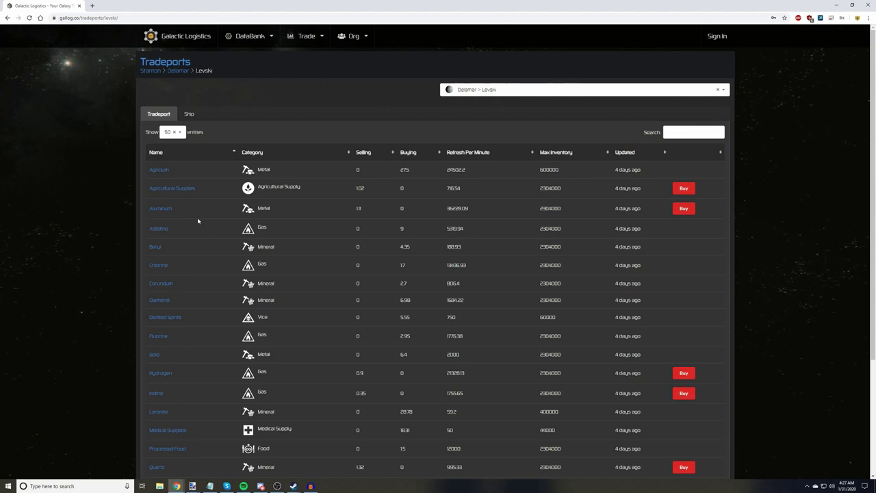
pyautogui.scroll(-1, 195, 217)
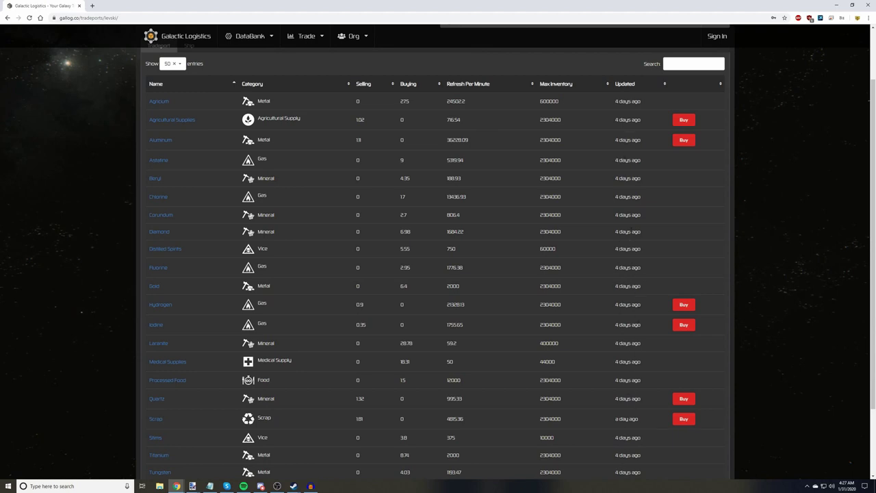
pyautogui.scroll(-1, 629, 210)
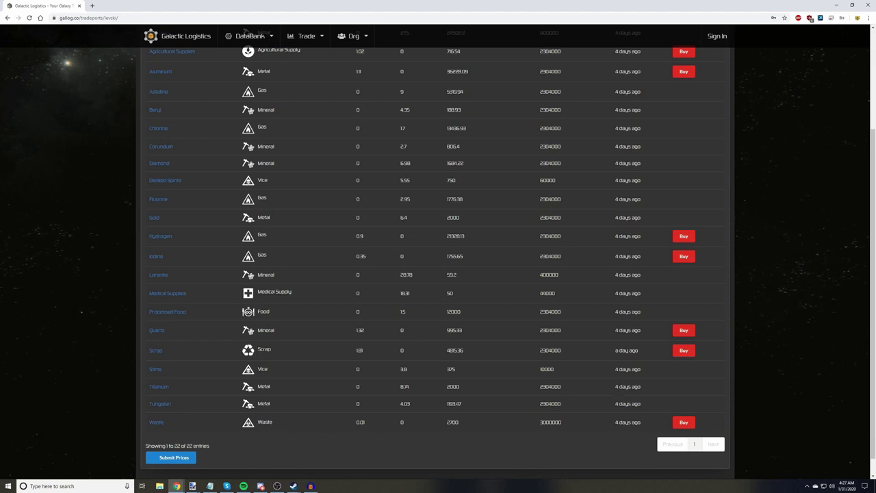
pyautogui.scroll(2, 244, 31)
# - Open the overview of all tradeports and browse the locations listed by planet and moon
pyautogui.click(306, 36)
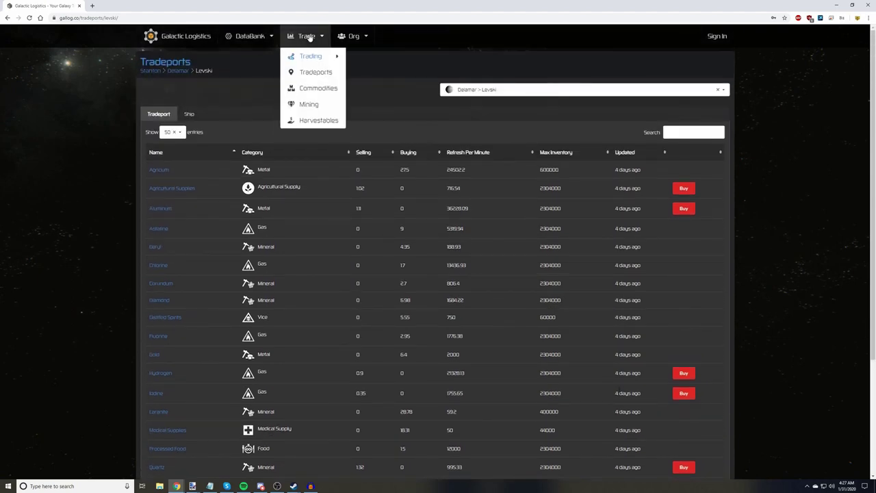
pyautogui.click(304, 74)
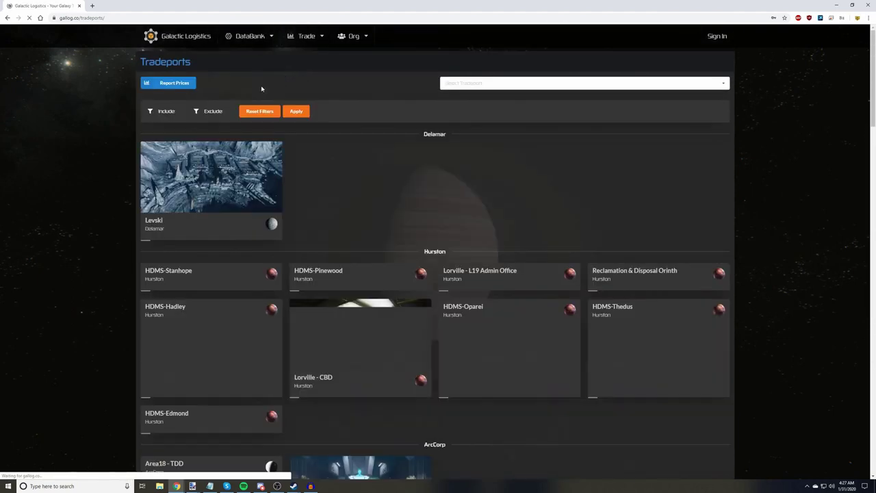
pyautogui.scroll(-6, 132, 171)
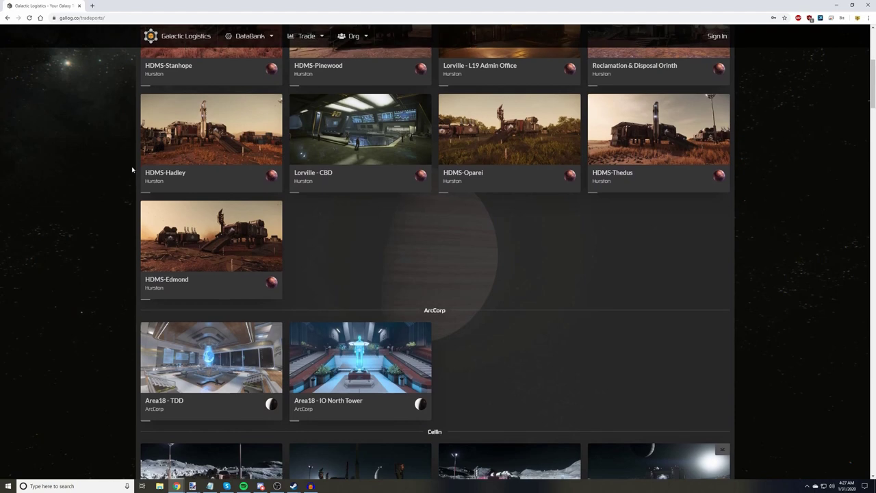
pyautogui.scroll(-8, 132, 169)
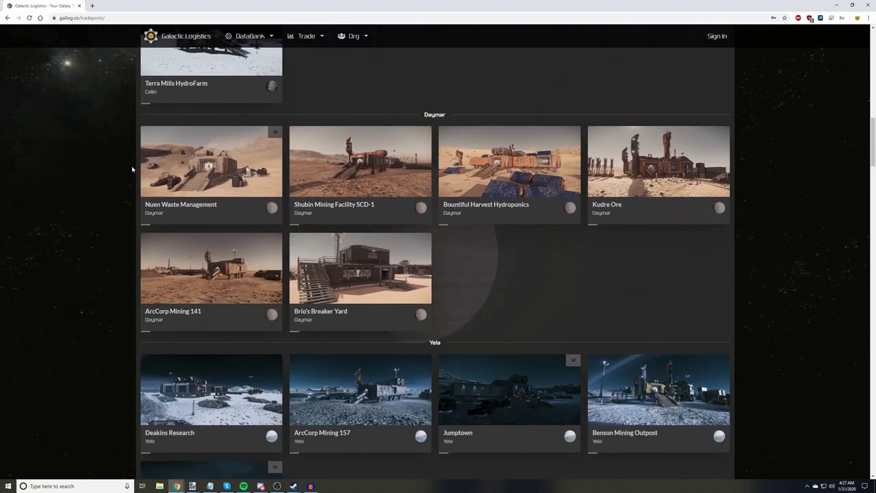
pyautogui.scroll(-6, 132, 169)
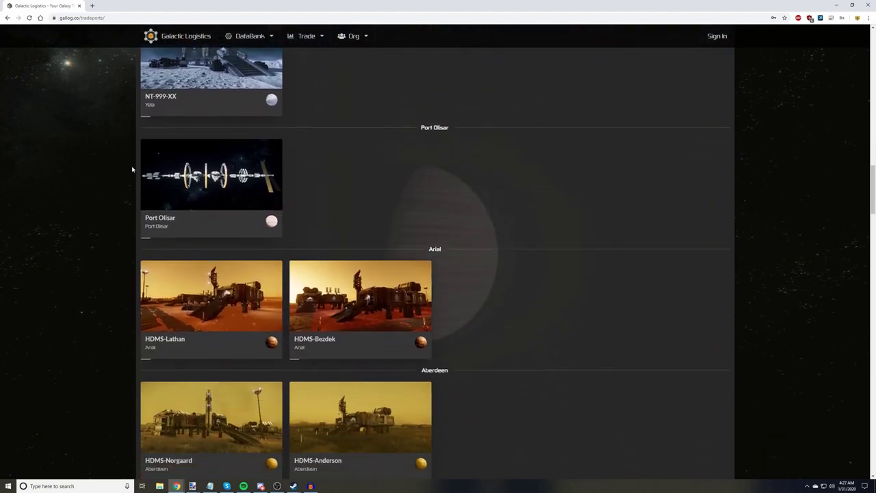
pyautogui.scroll(5, 130, 167)
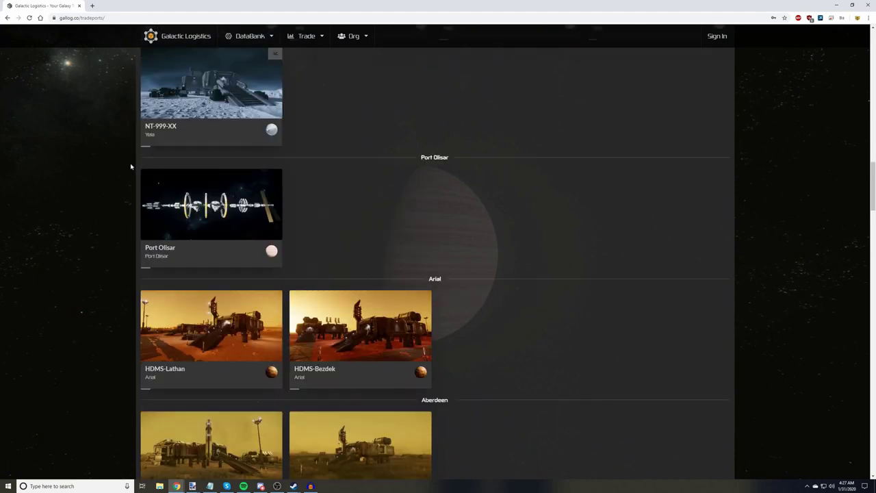
# - Return to the Trading route calculator page
pyautogui.click(306, 35)
pyautogui.moveTo(315, 56)
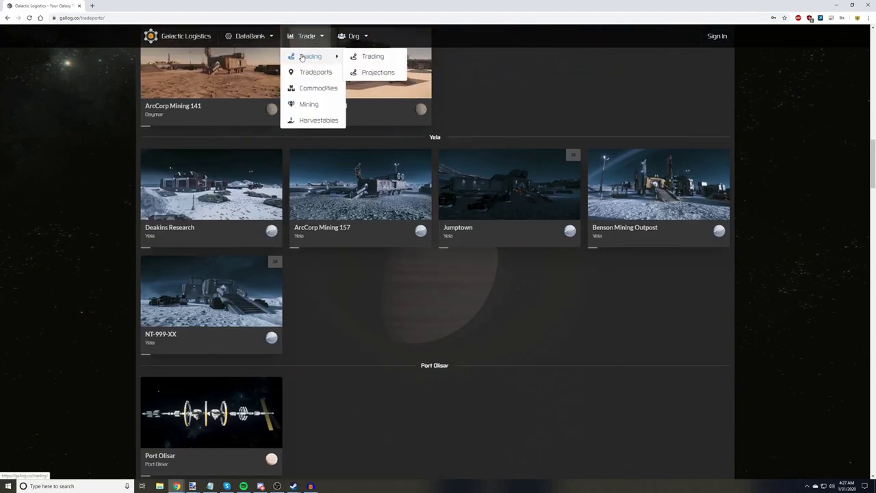
pyautogui.click(373, 57)
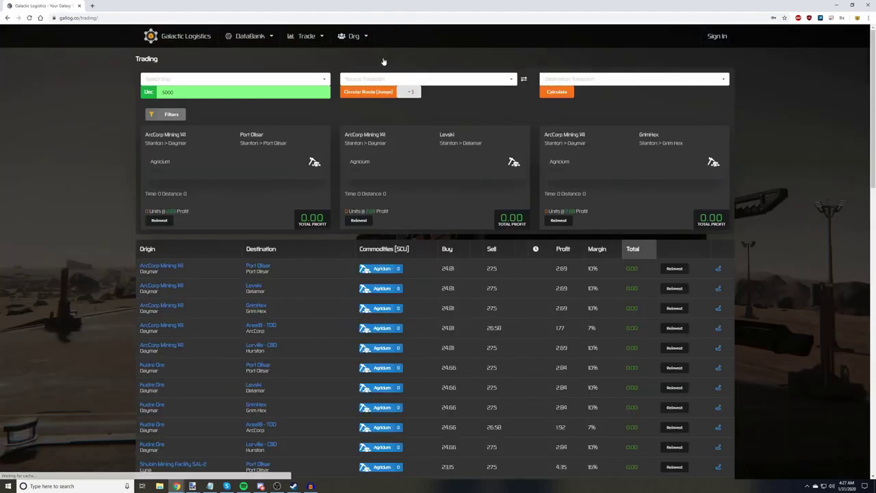